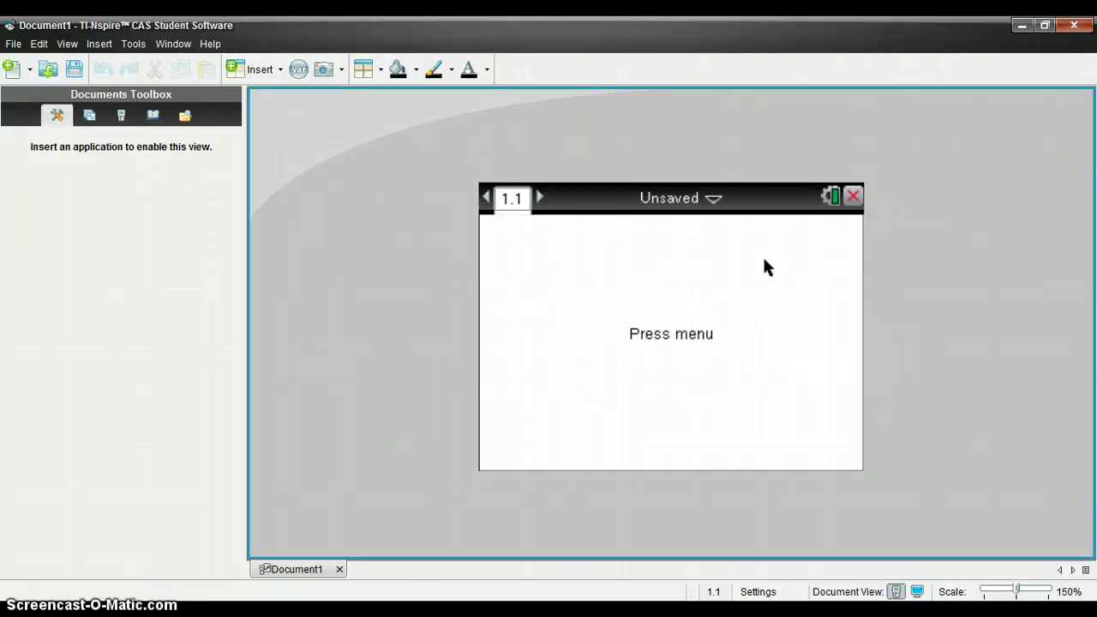
Step: Minimize the blank Document1 window of TI-Nspire to reveal the Windows desktop
click(1022, 26)
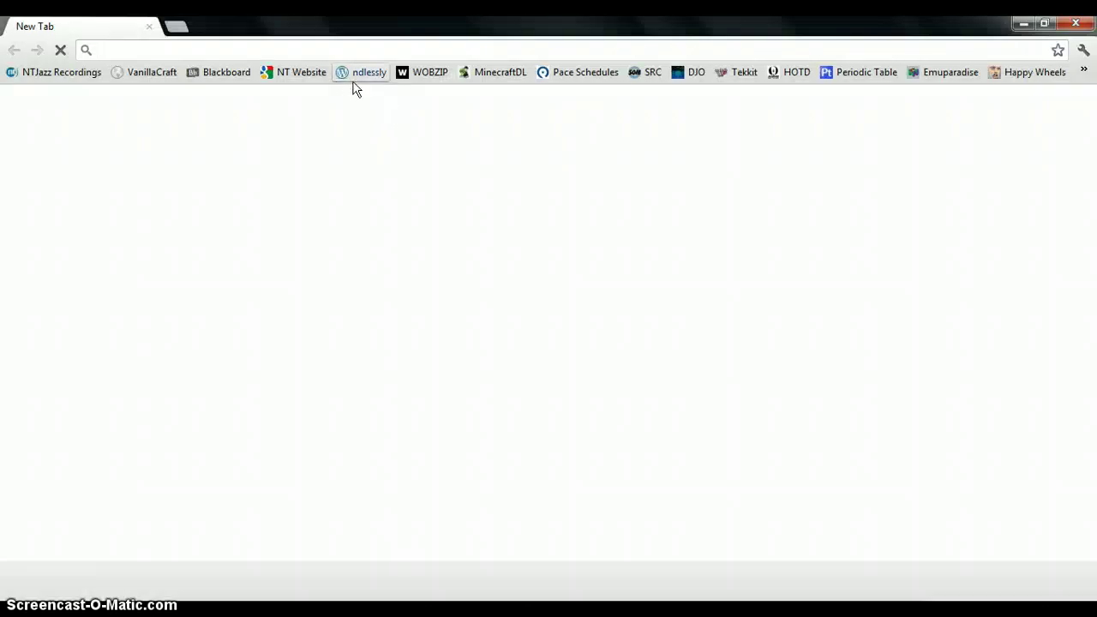
Step: Open the ndlessly blog bookmark in Chrome and scroll down through its Ndless posts
click(355, 74)
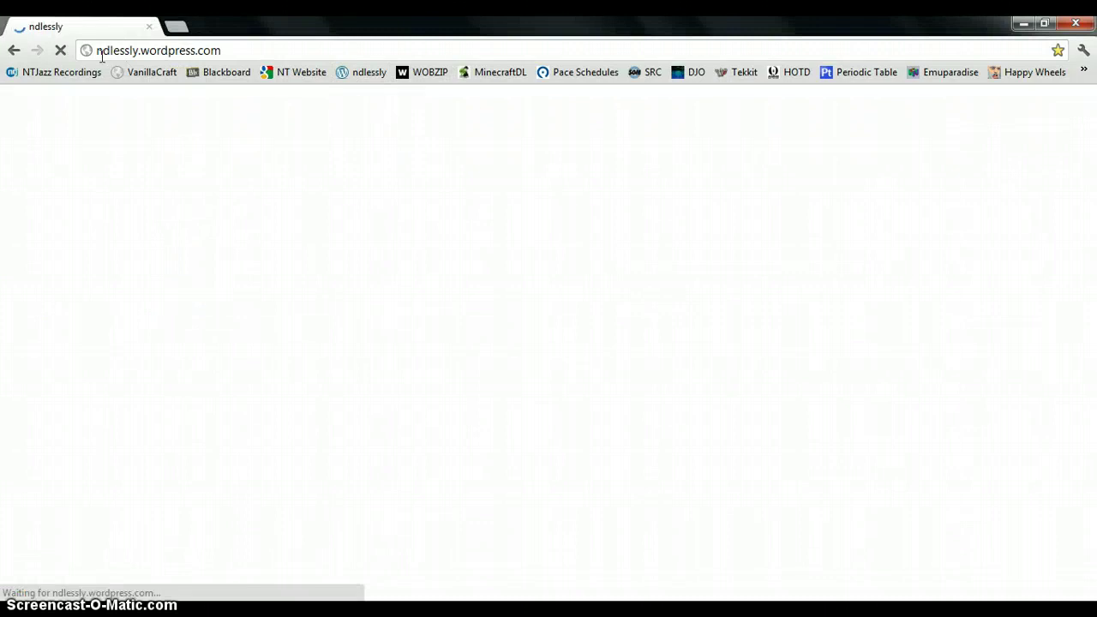
scroll(1041, 345, down, 8)
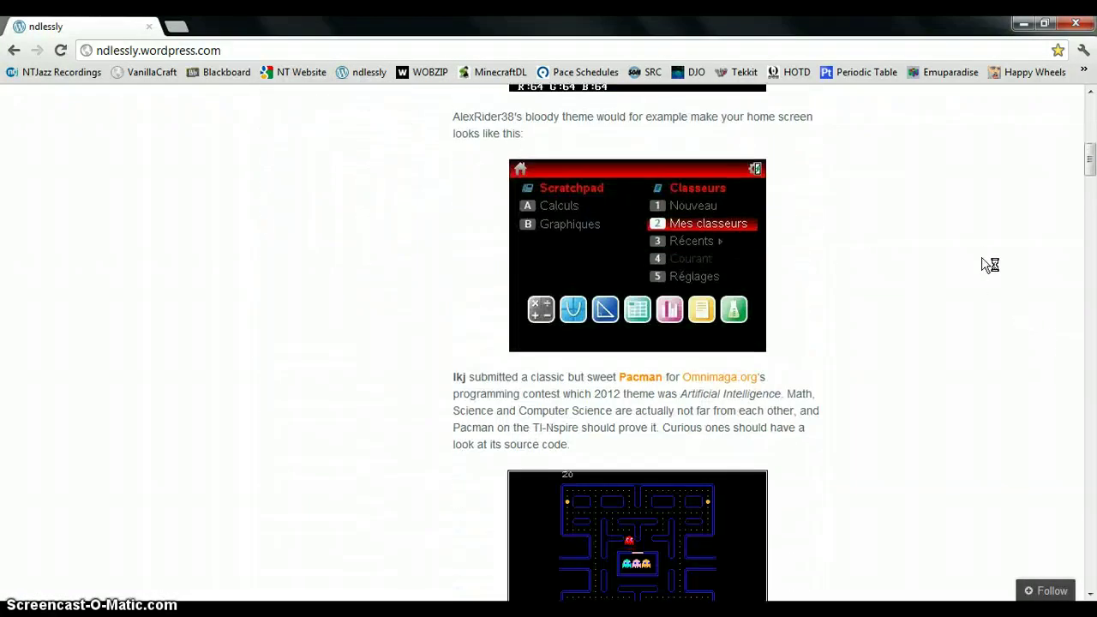
scroll(990, 265, down, 3)
scroll(990, 267, up, 7)
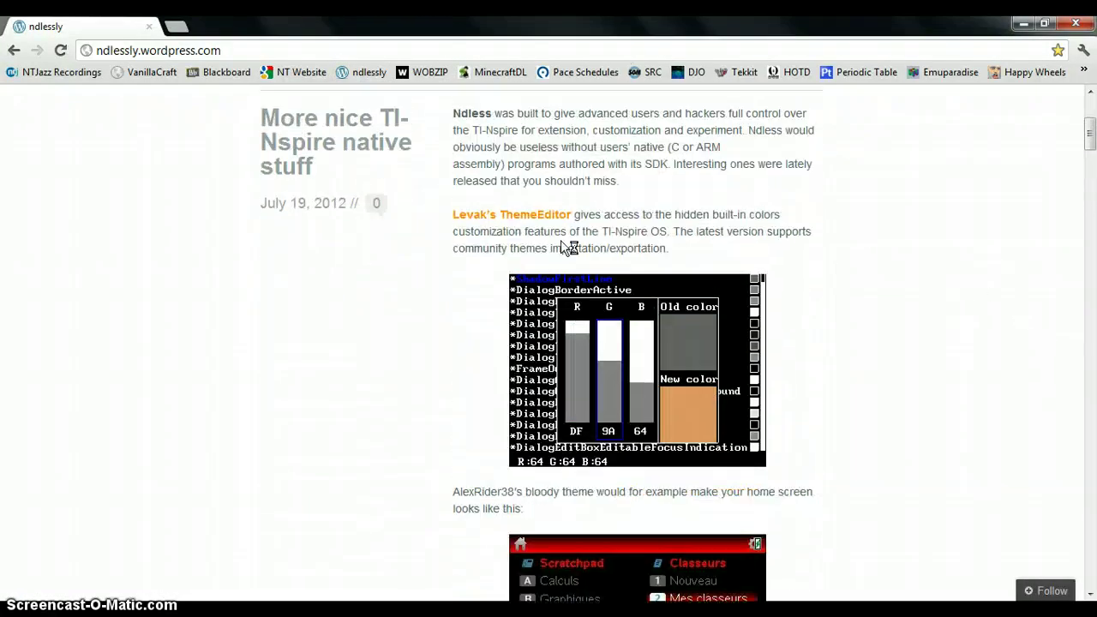
scroll(911, 260, down, 9)
scroll(1028, 285, down, 9)
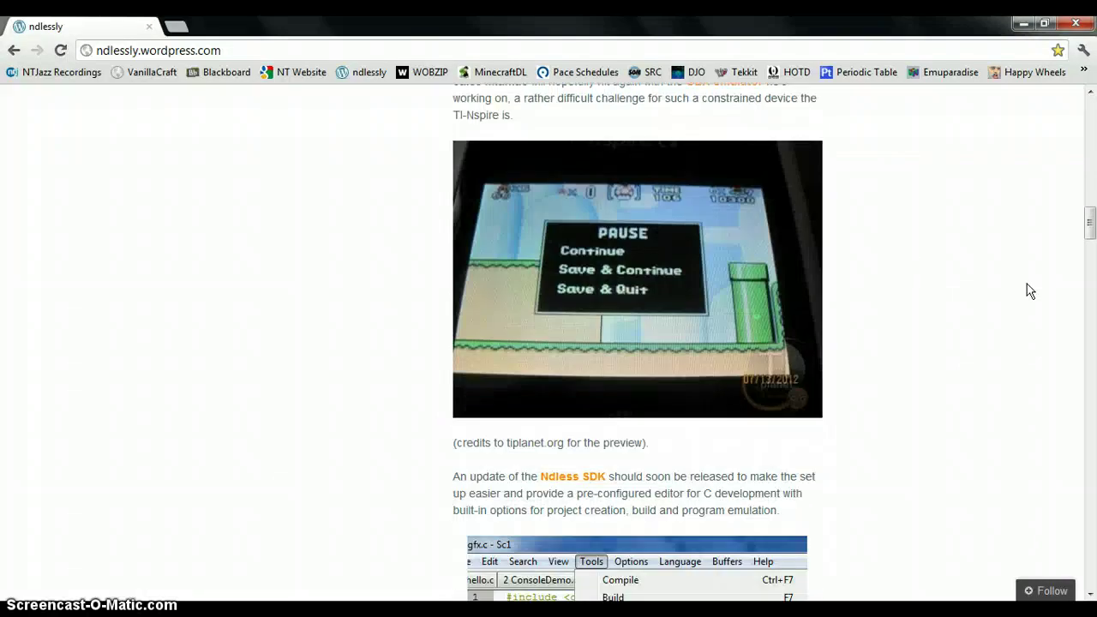
scroll(1027, 284, down, 4)
scroll(1031, 251, down, 4)
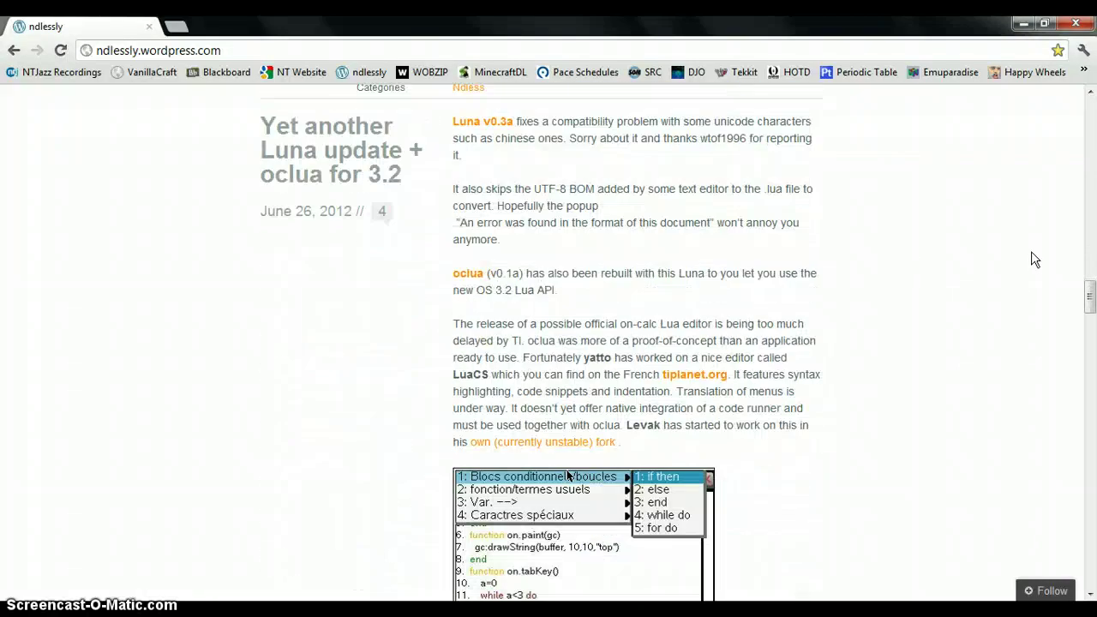
scroll(1031, 251, down, 10)
scroll(1031, 251, down, 12)
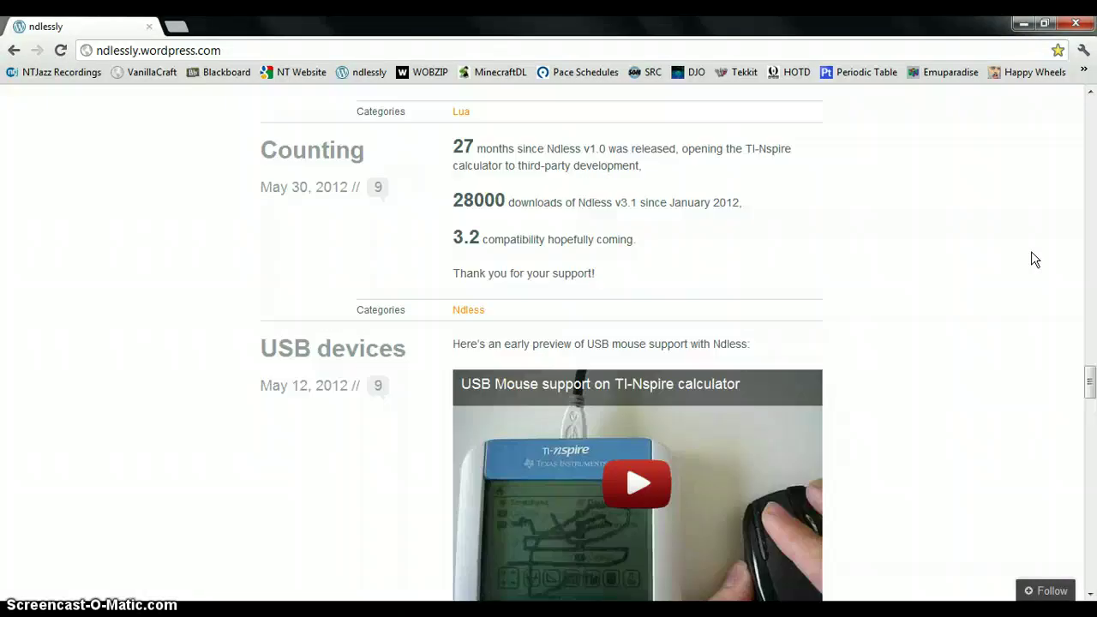
Step: Finish reading the blog down to the footer, then hide Chrome to the desktop
scroll(1029, 268, up, 2)
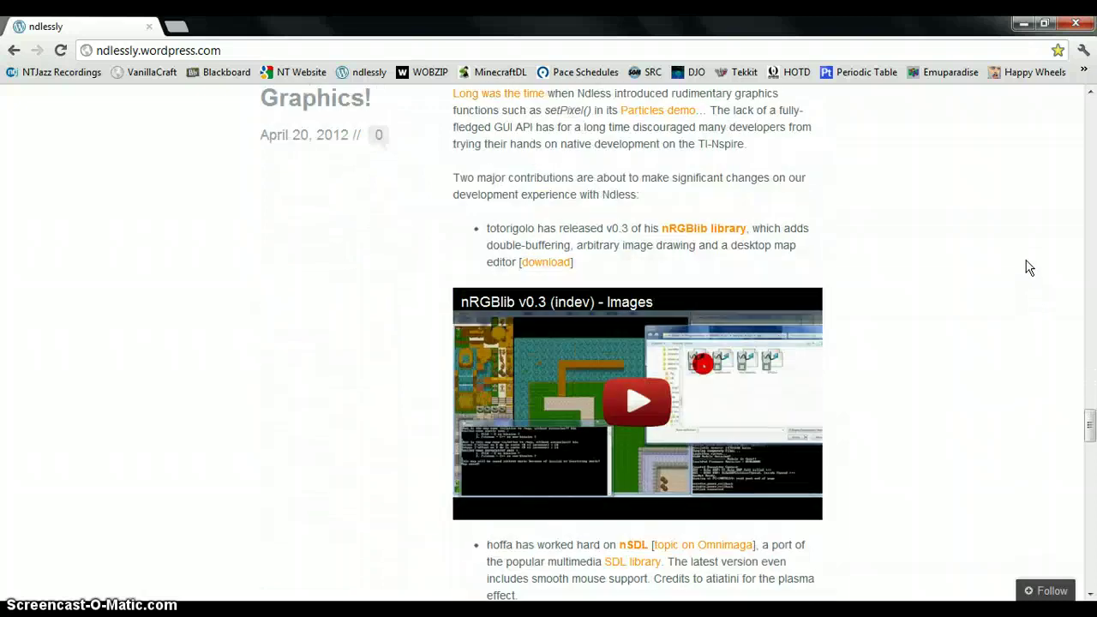
scroll(944, 220, up, 1)
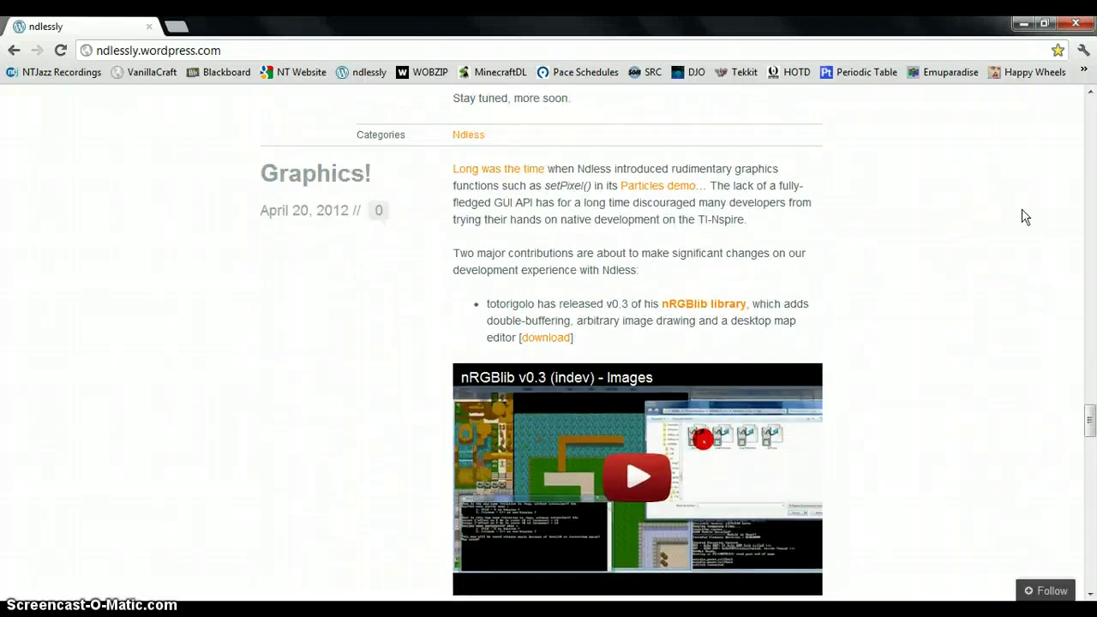
scroll(1025, 214, down, 7)
scroll(1030, 208, down, 10)
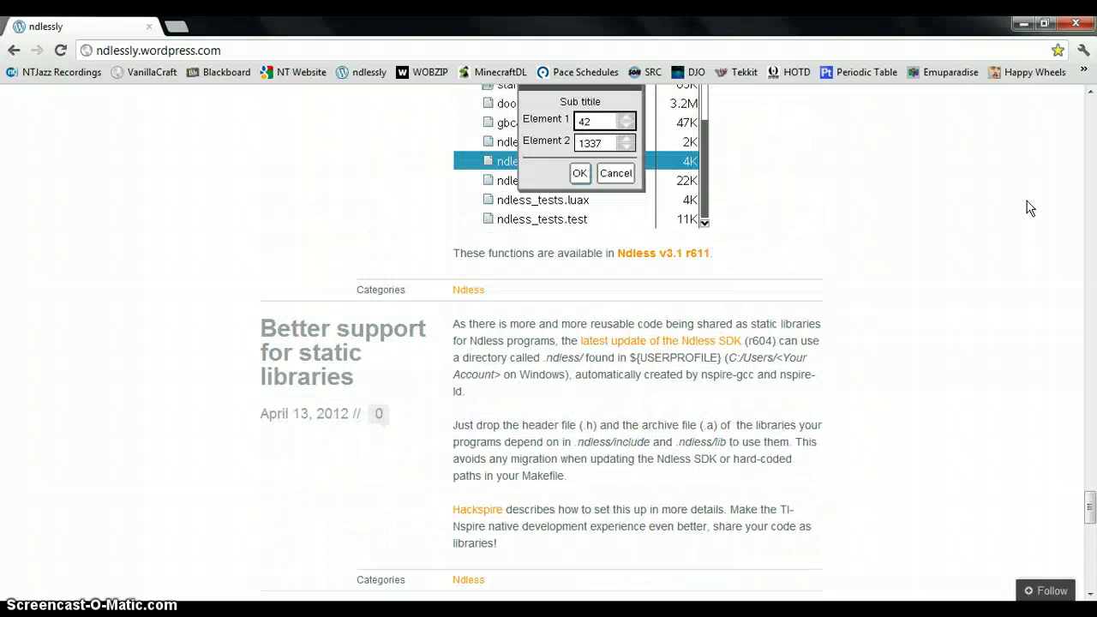
scroll(1029, 208, up, 3)
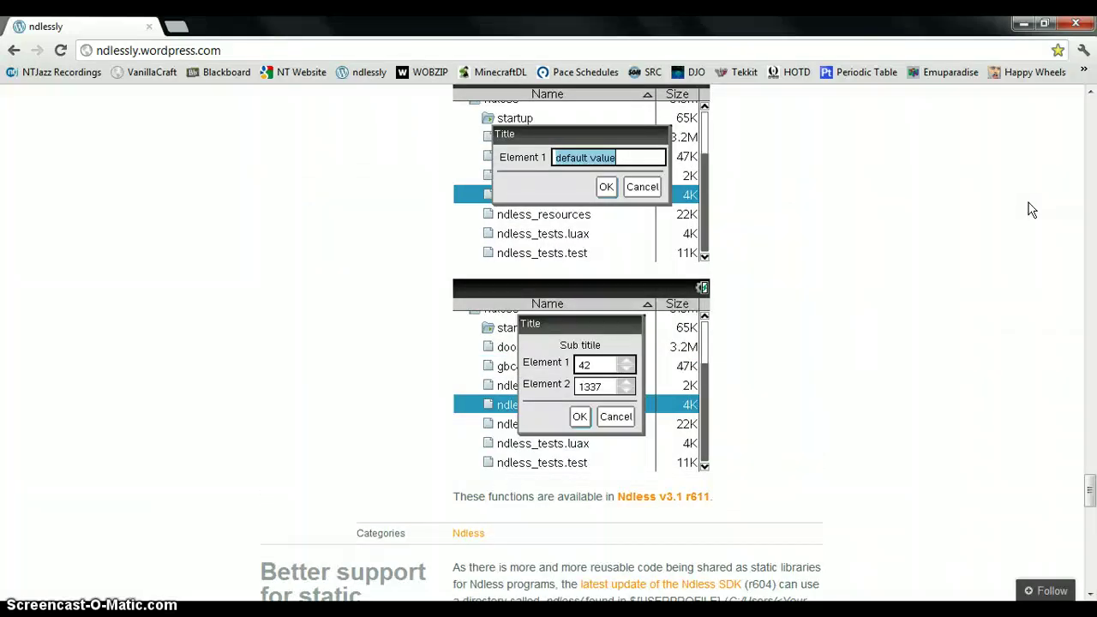
scroll(1033, 211, down, 5)
scroll(1035, 213, down, 12)
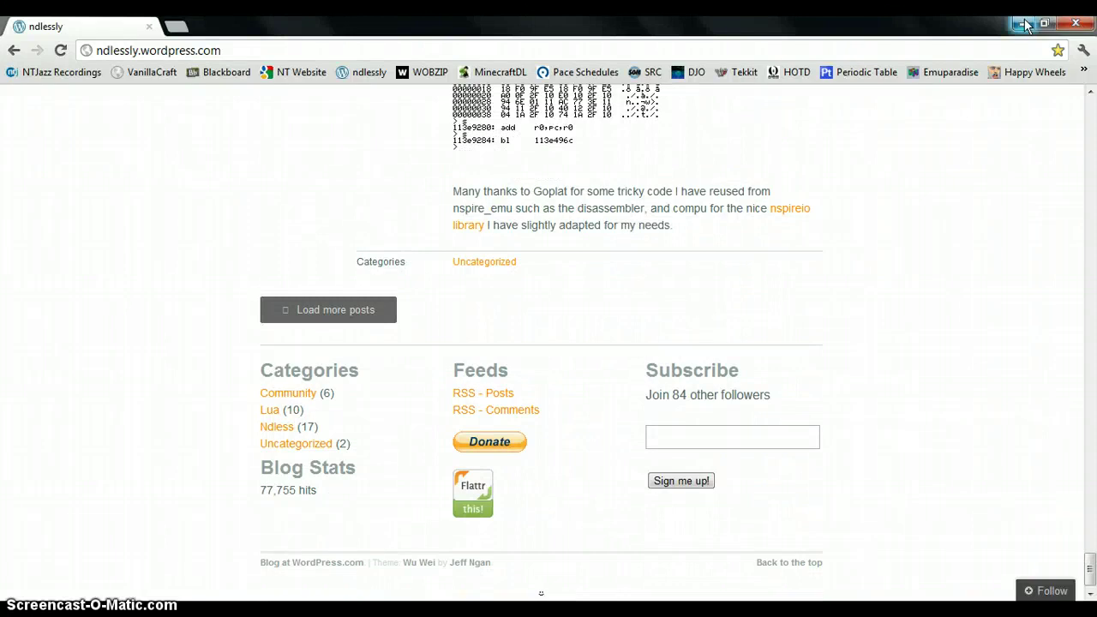
key(super+d)
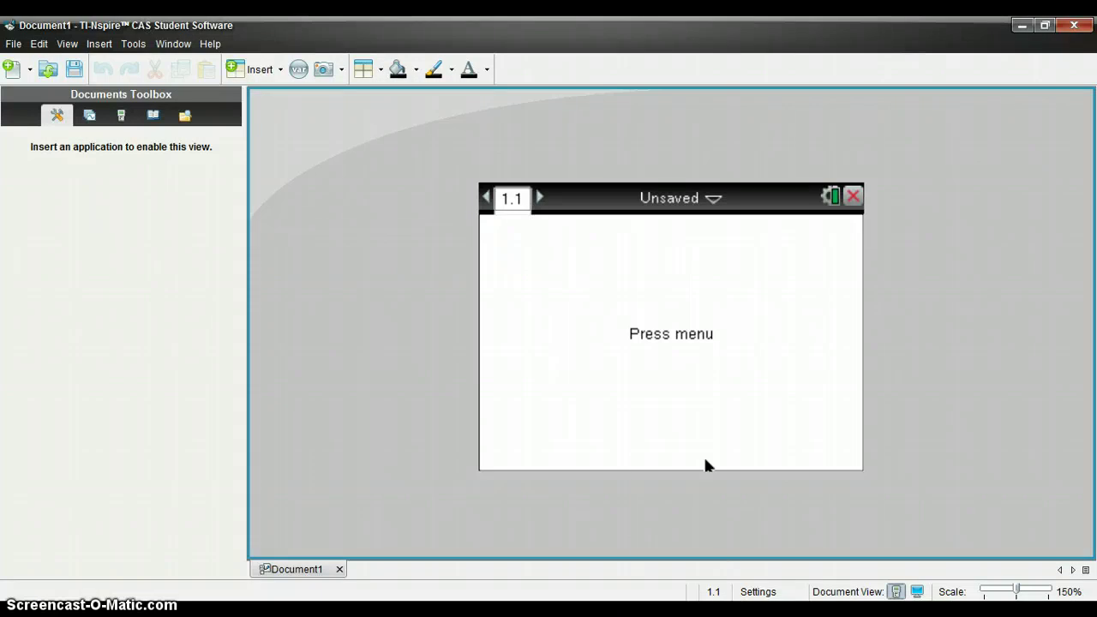
Step: Restore TI-Nspire and choose File > Save to Handheld for the blank Document1
mouse_move(735, 613)
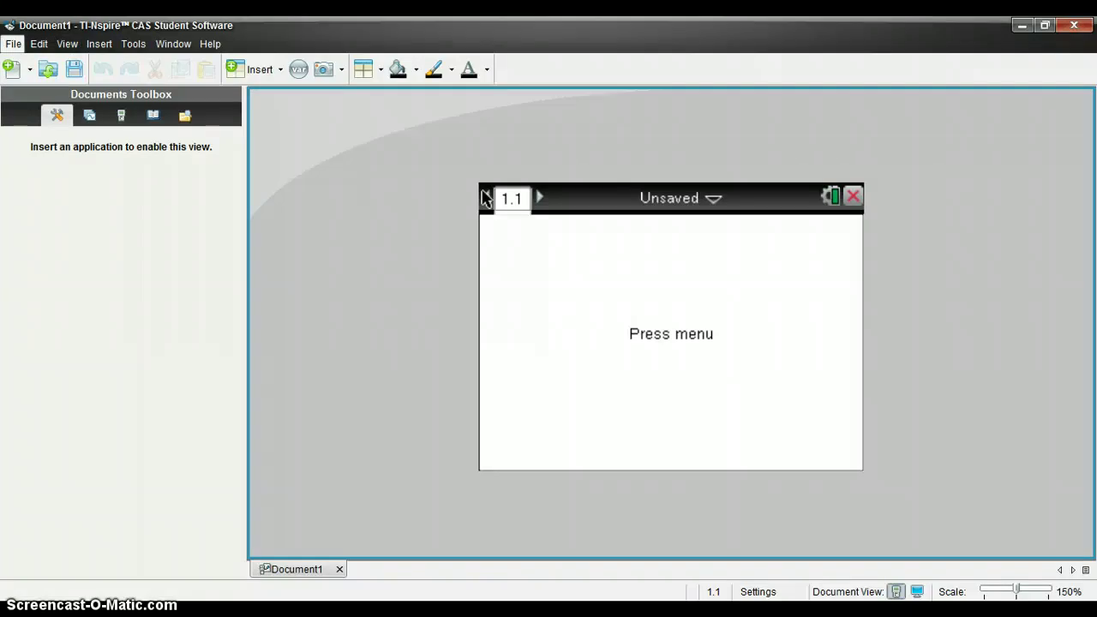
click(13, 44)
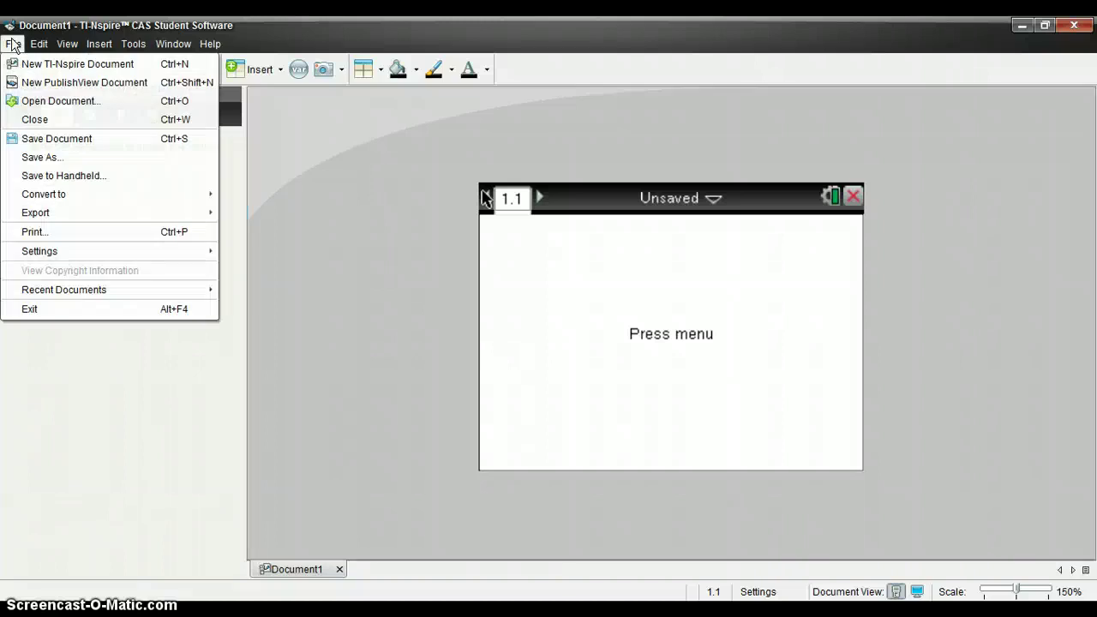
key(Right)
click(10, 44)
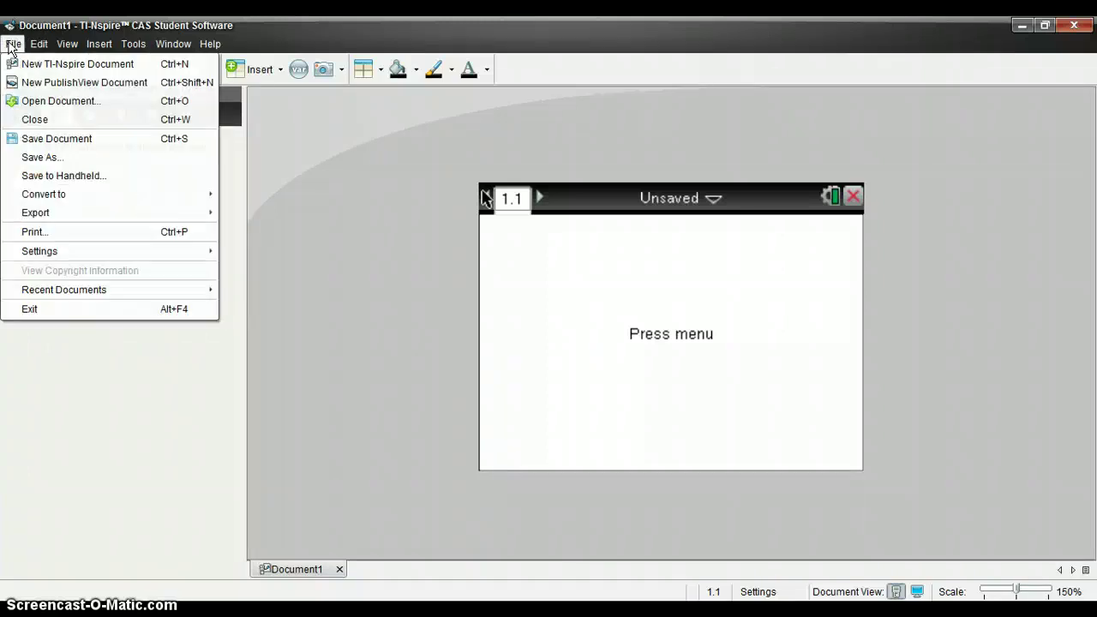
click(38, 177)
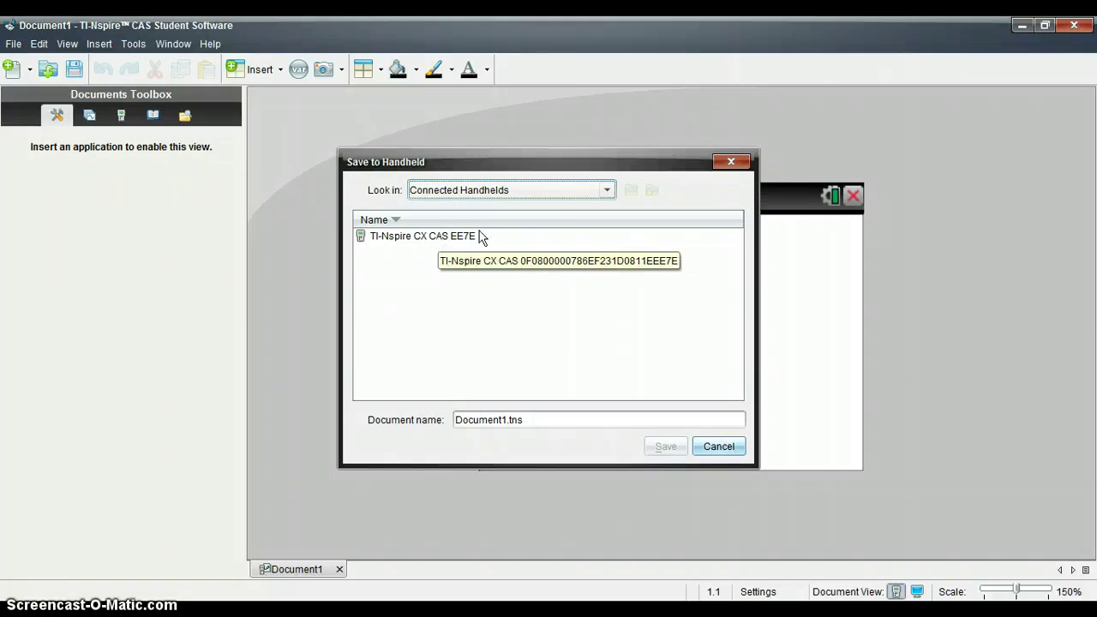
Step: Select and open the TI-Nspire CX CAS handheld, then dismiss the 'unavailable' error
click(472, 237)
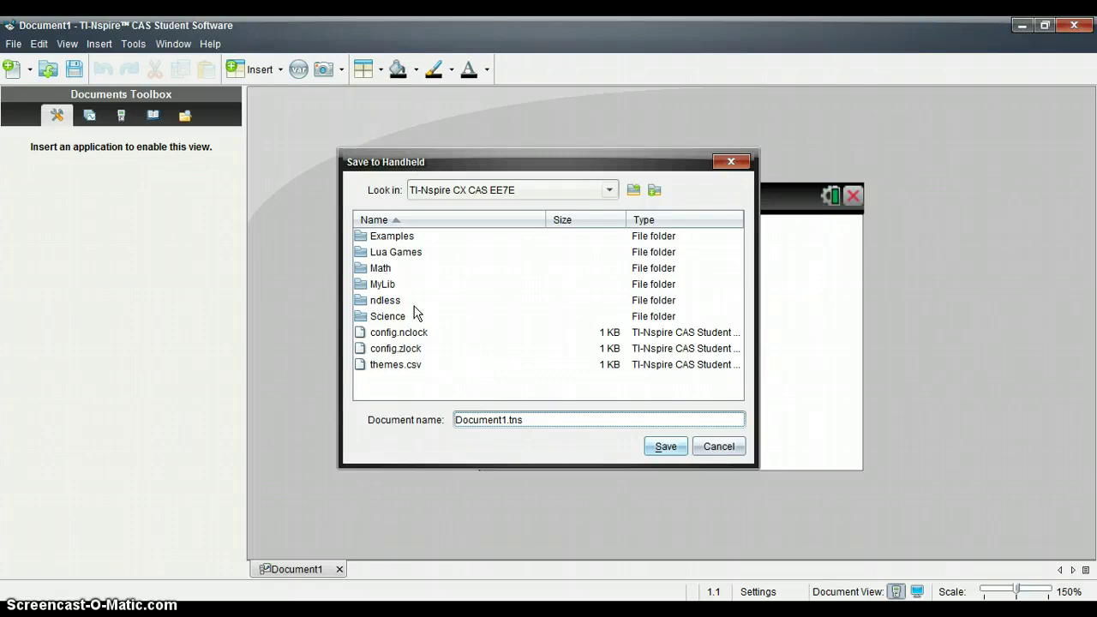
double_click(387, 301)
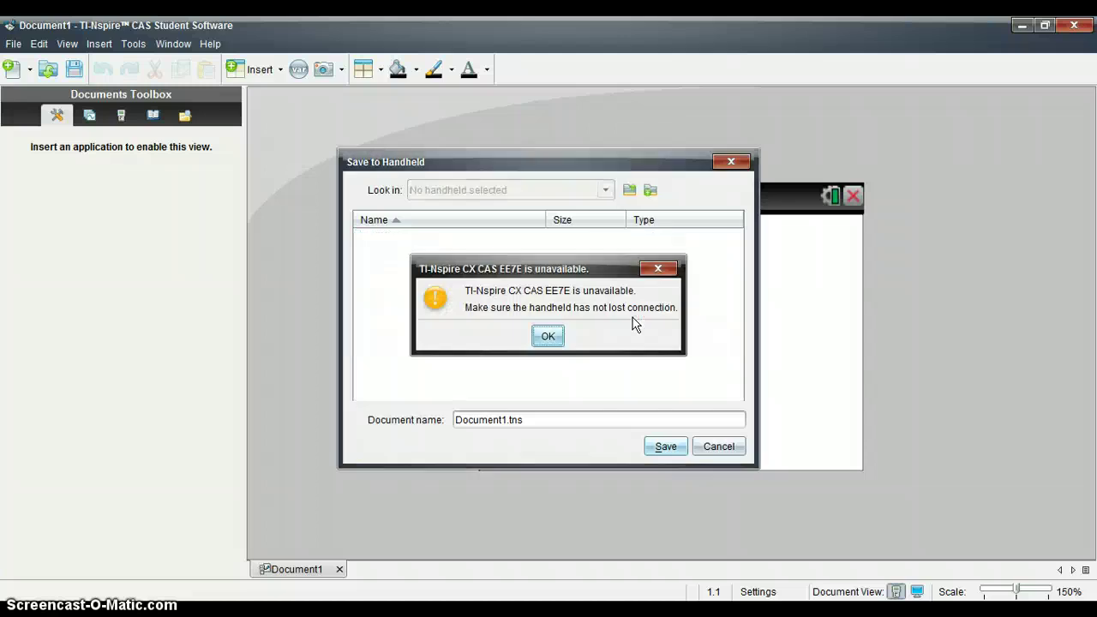
click(551, 339)
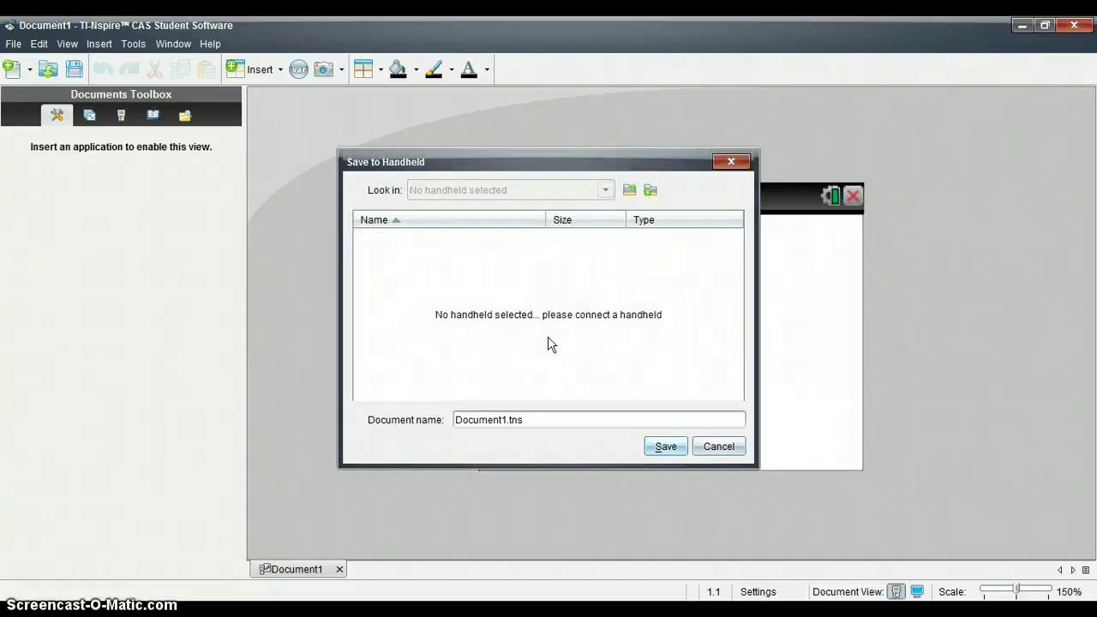
click(24, 615)
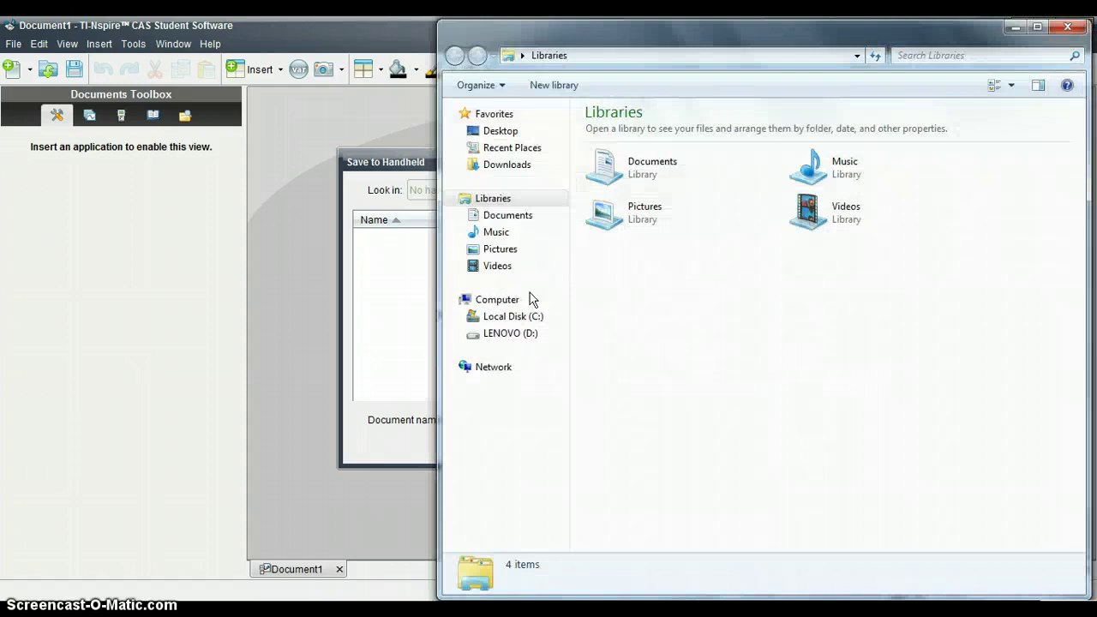
Step: In Explorer, go from Documents through Ti-Calcs and TI-Nspire into the inner ndless folder
click(532, 217)
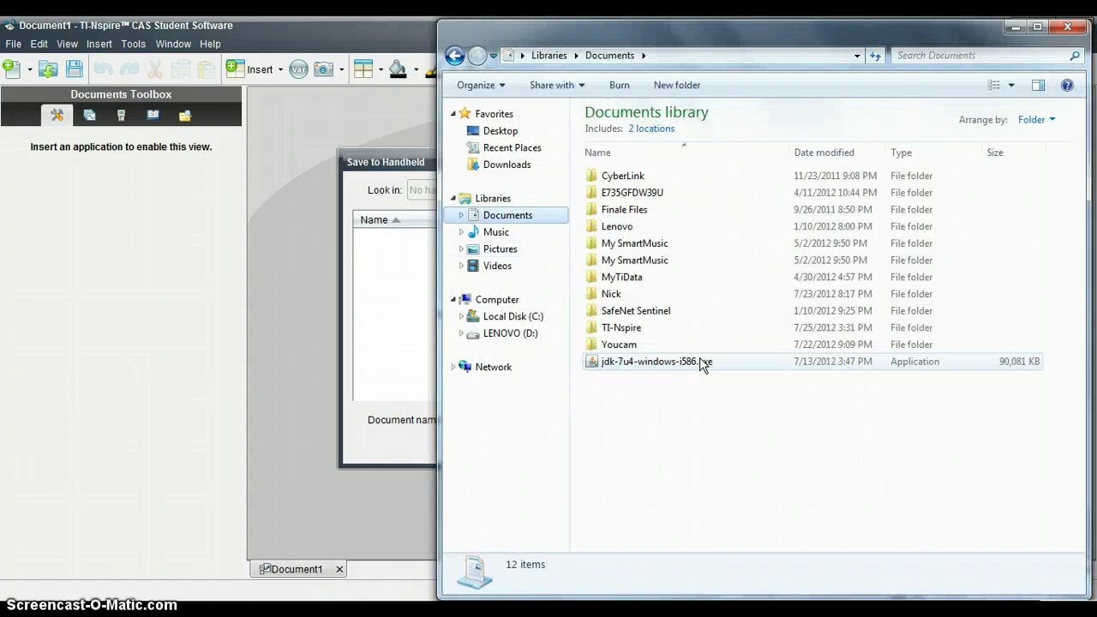
double_click(638, 294)
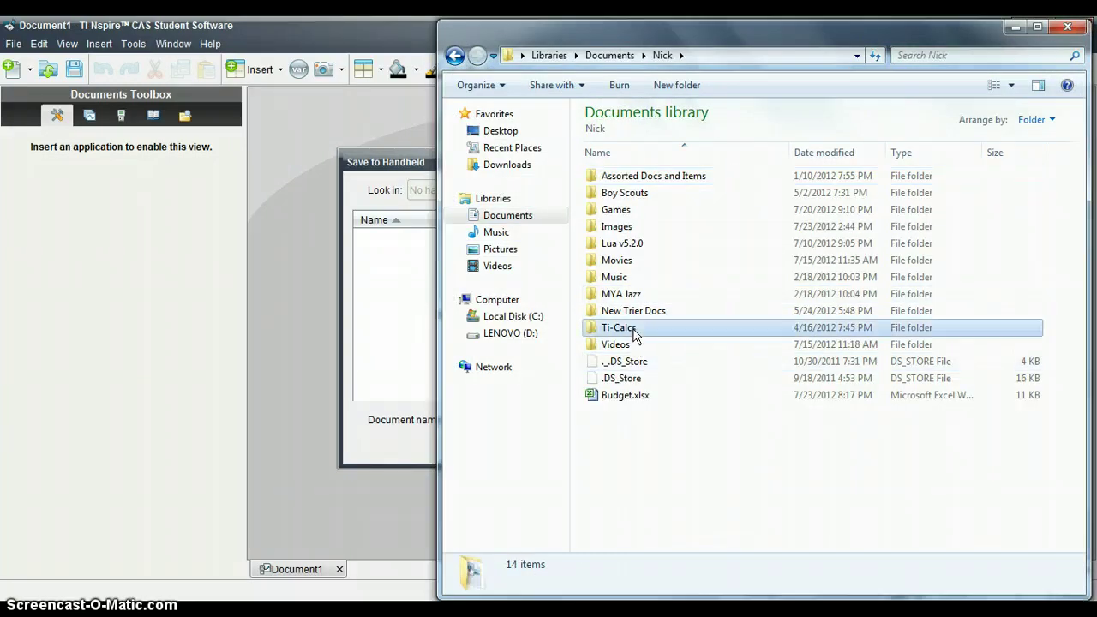
double_click(634, 330)
double_click(643, 199)
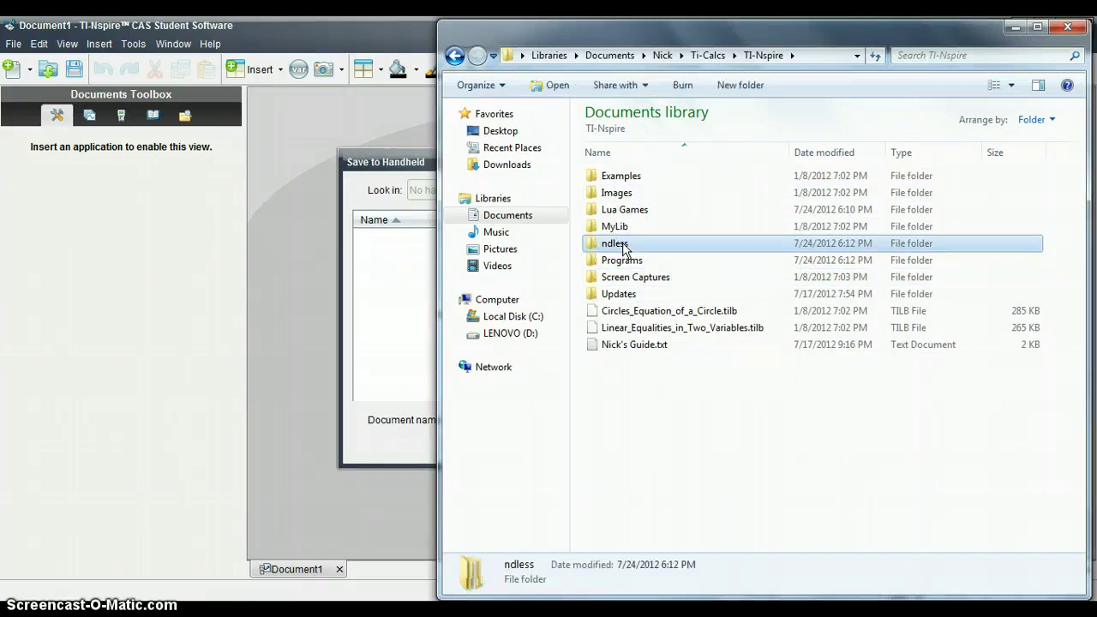
double_click(617, 244)
click(624, 212)
double_click(626, 216)
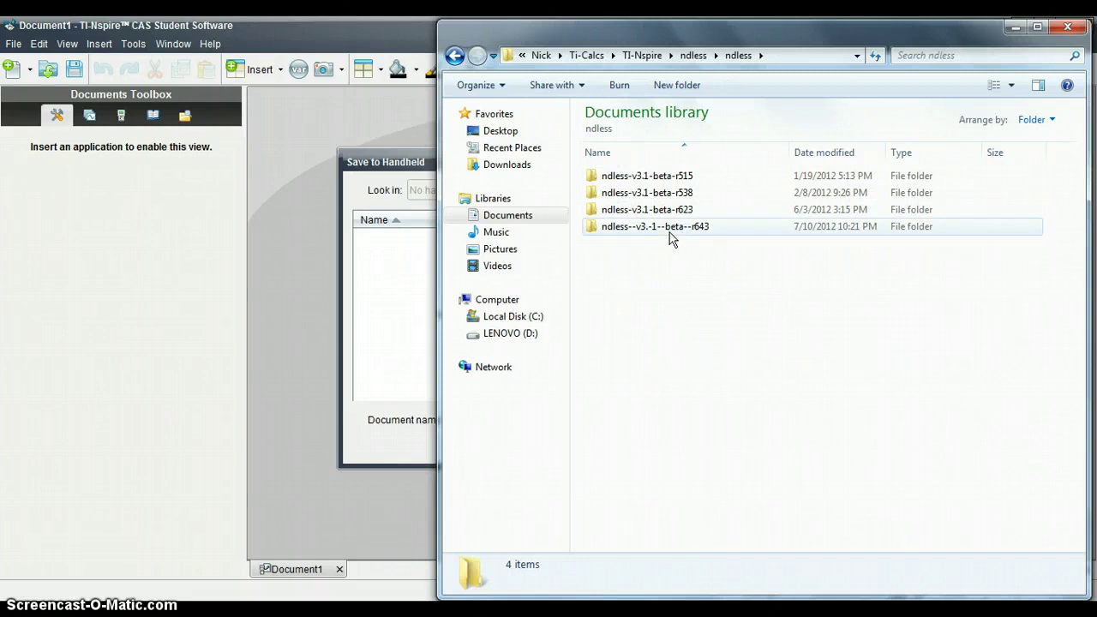
Step: Open the ndless r643 release folder's calcbin subfolder, after a brief detour into src
drag(715, 266, 652, 235)
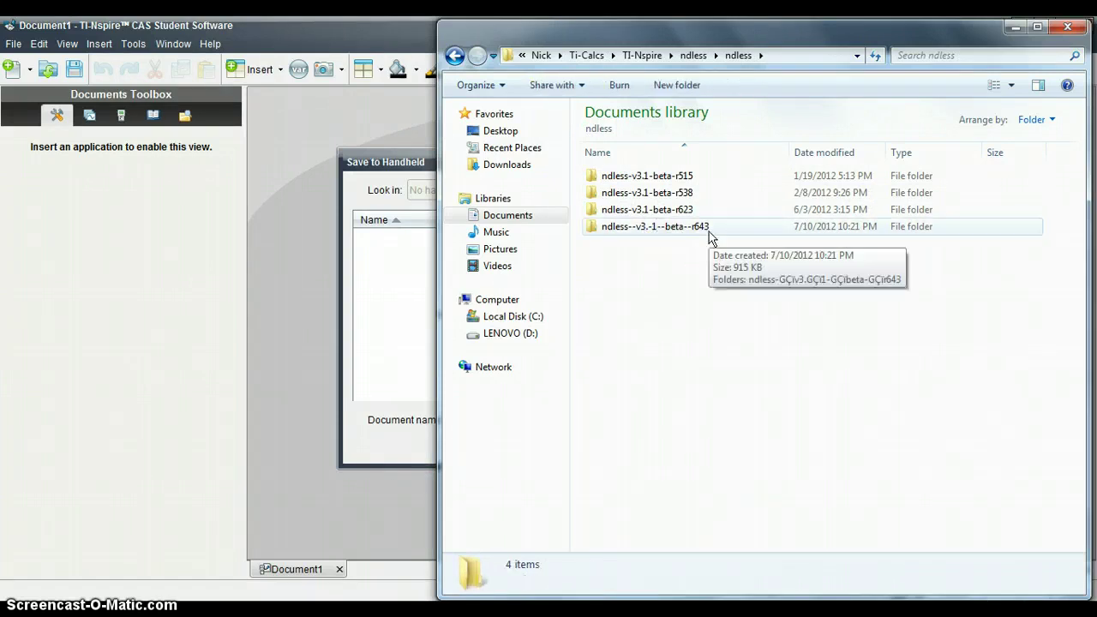
double_click(709, 231)
double_click(701, 178)
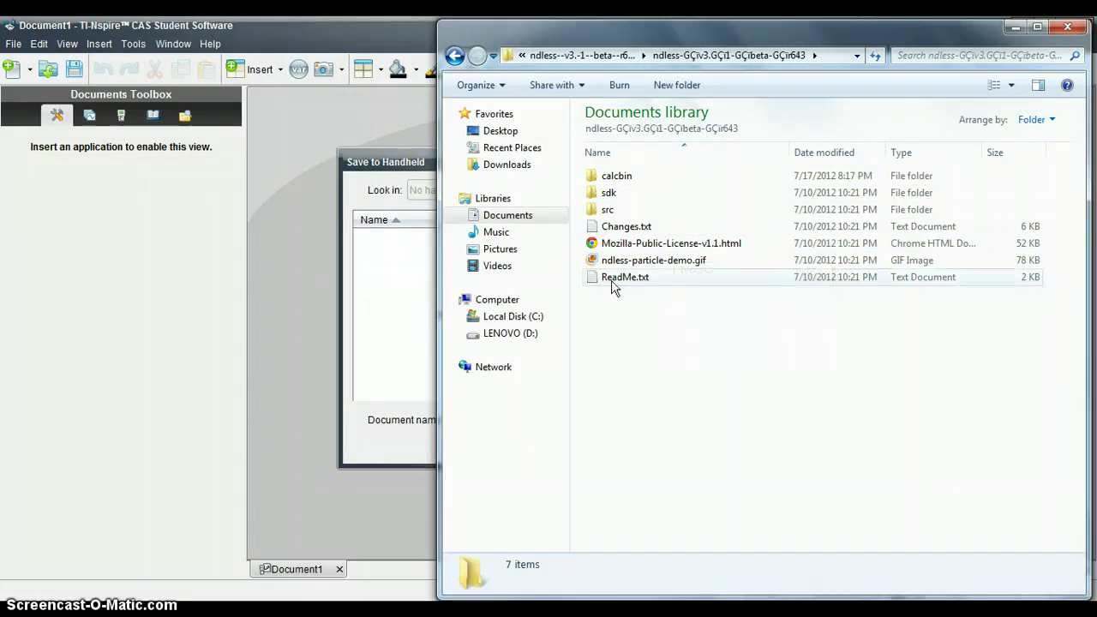
double_click(613, 210)
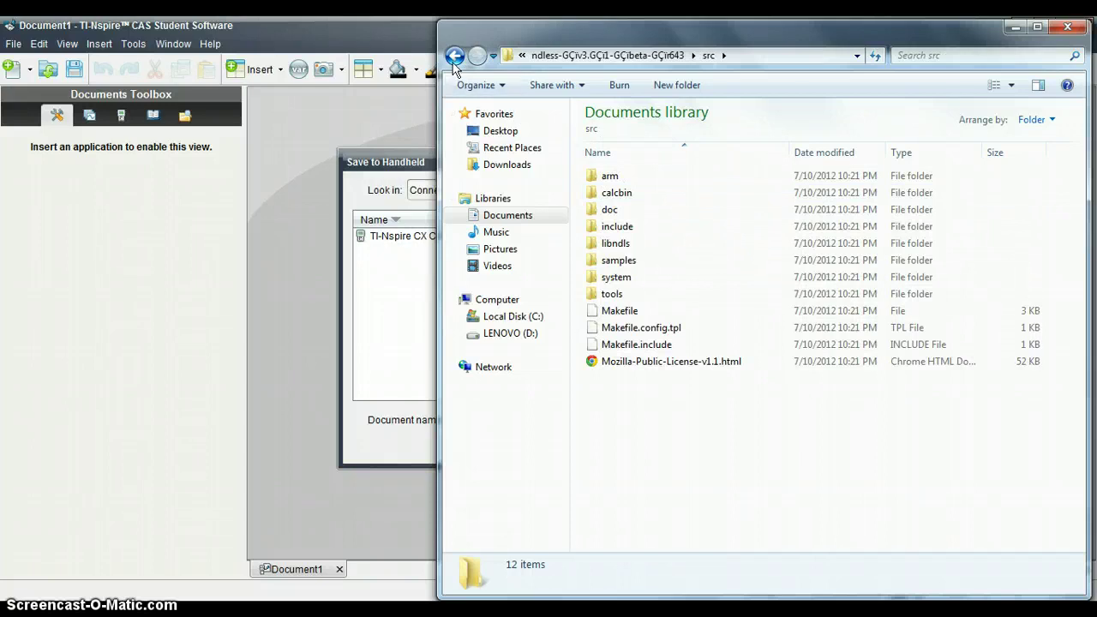
click(454, 57)
double_click(619, 177)
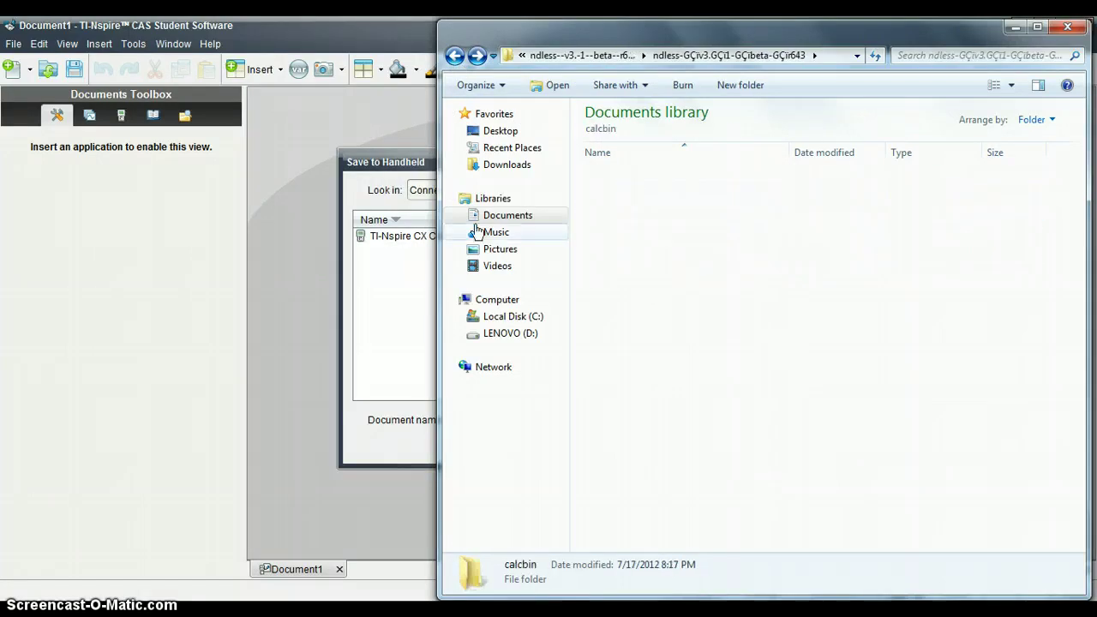
click(410, 240)
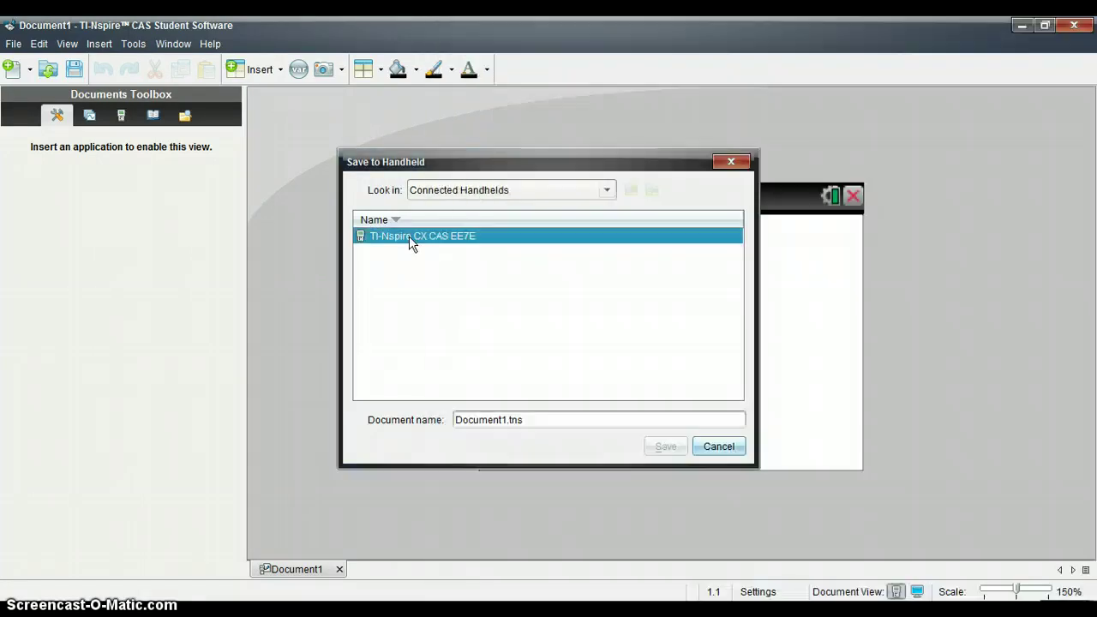
Step: Check ndless_resources.tns in the EE7E handheld's ndless folder, close the dialog, restore the window down
double_click(471, 246)
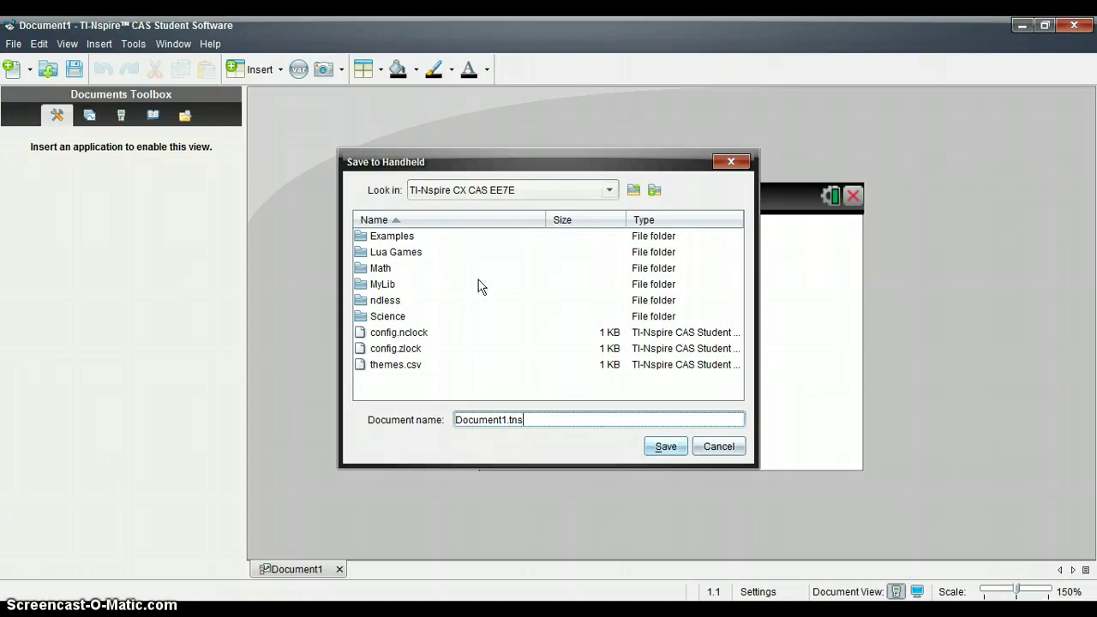
click(381, 301)
key(Return)
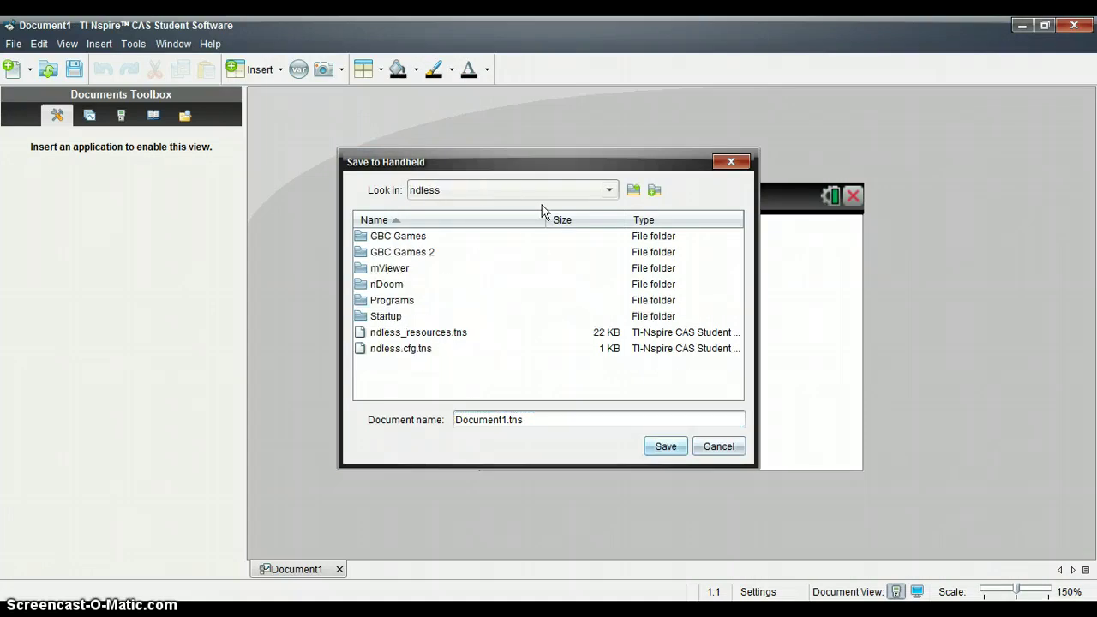
click(633, 190)
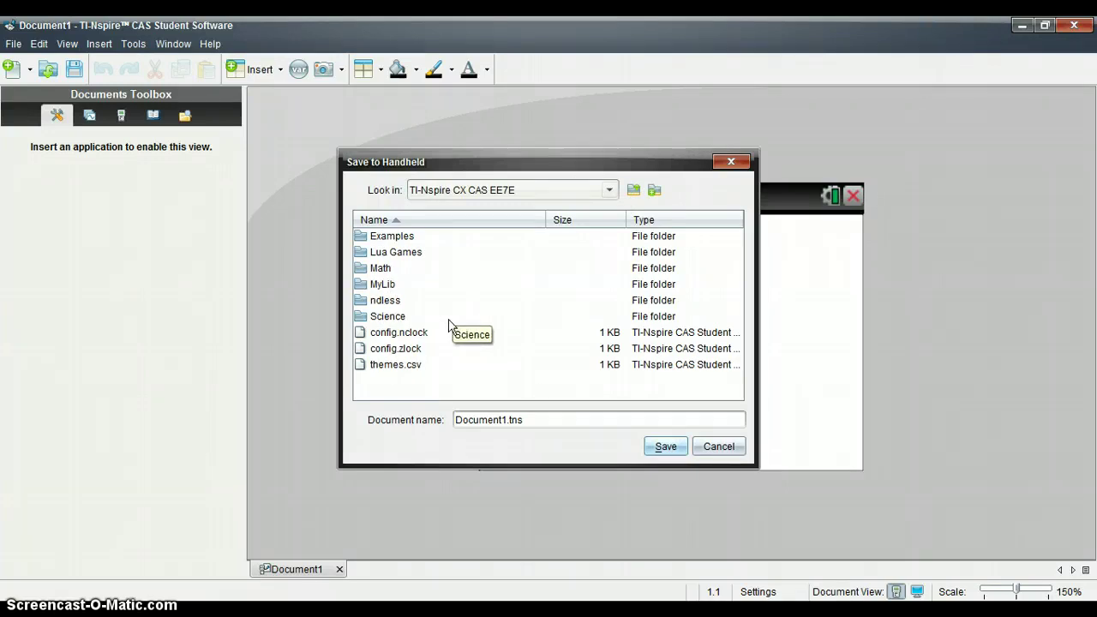
double_click(399, 300)
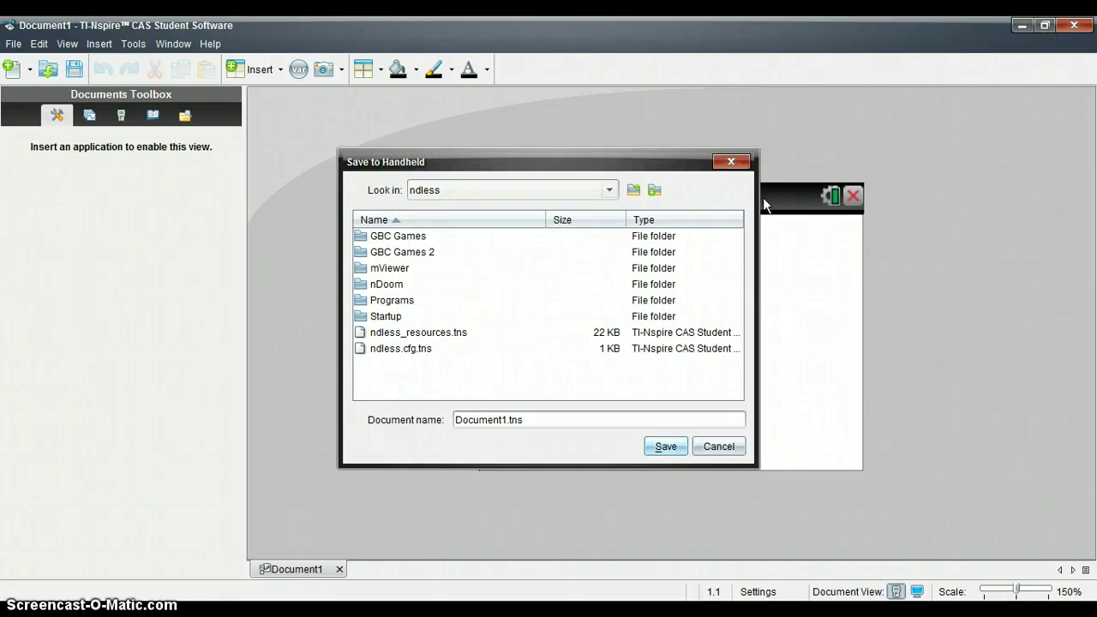
click(447, 339)
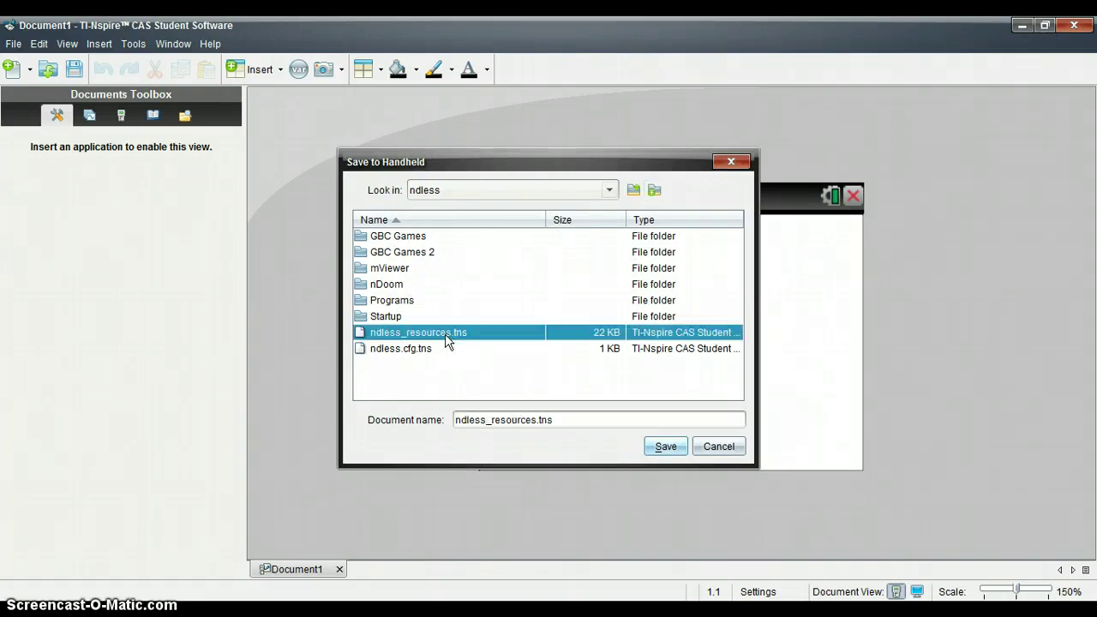
click(720, 162)
click(1045, 26)
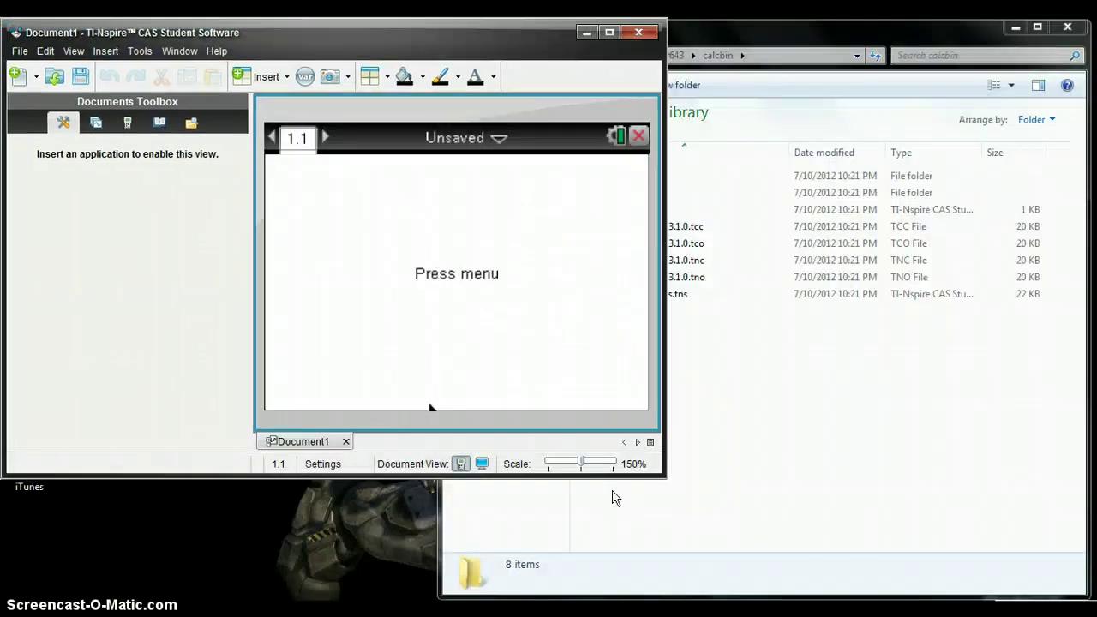
Step: Reopen Save to Handheld and browse into the TI-Nspire CX CAS EE7E's ndless folder
click(844, 468)
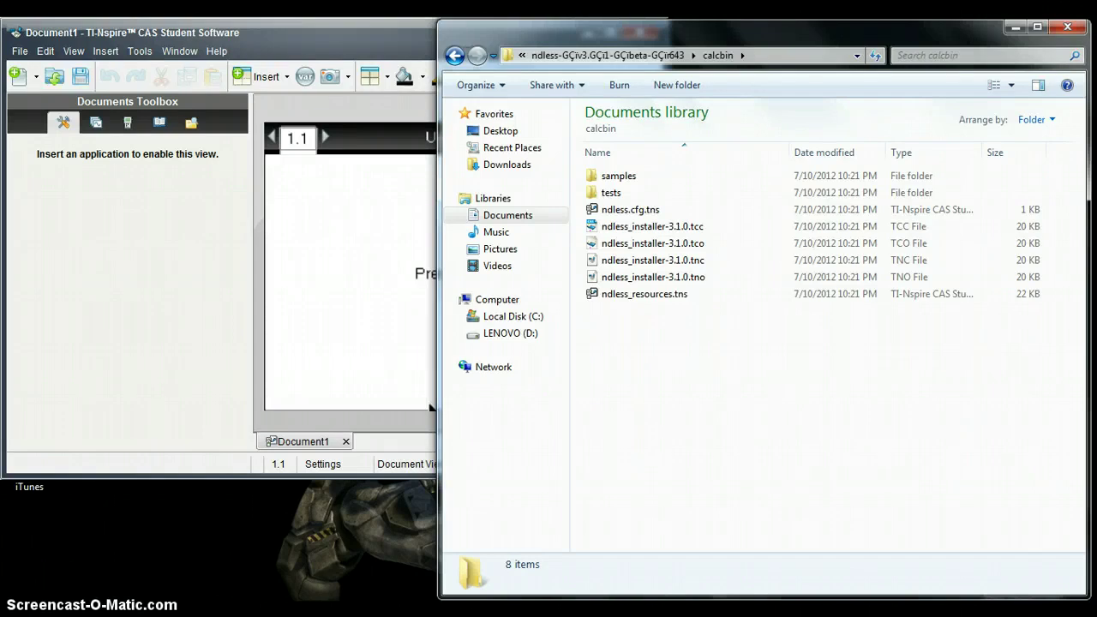
click(21, 51)
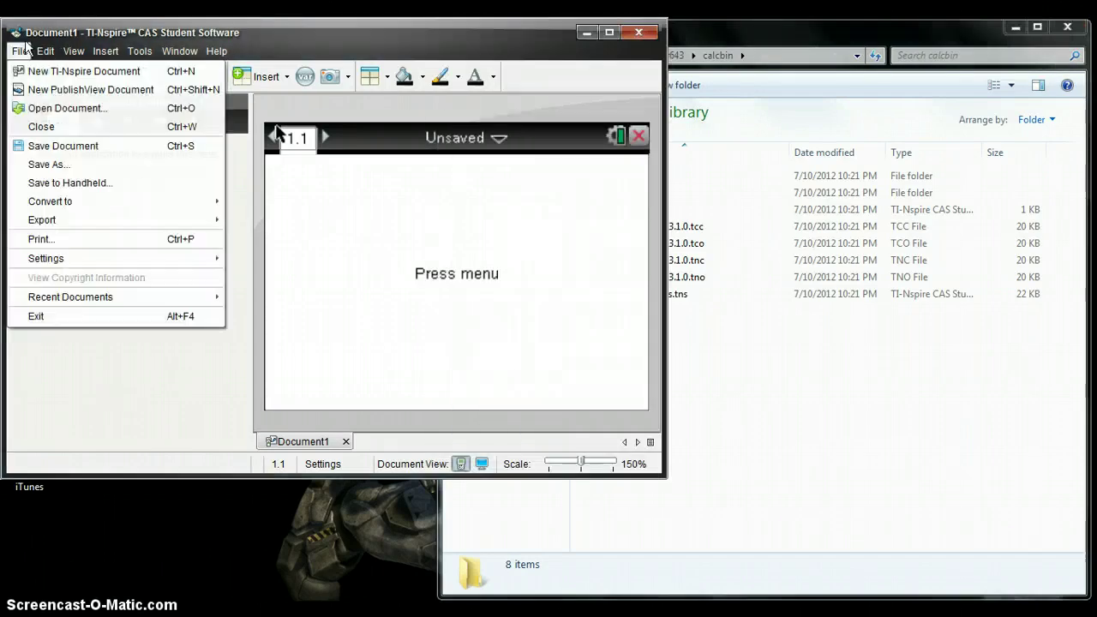
click(60, 180)
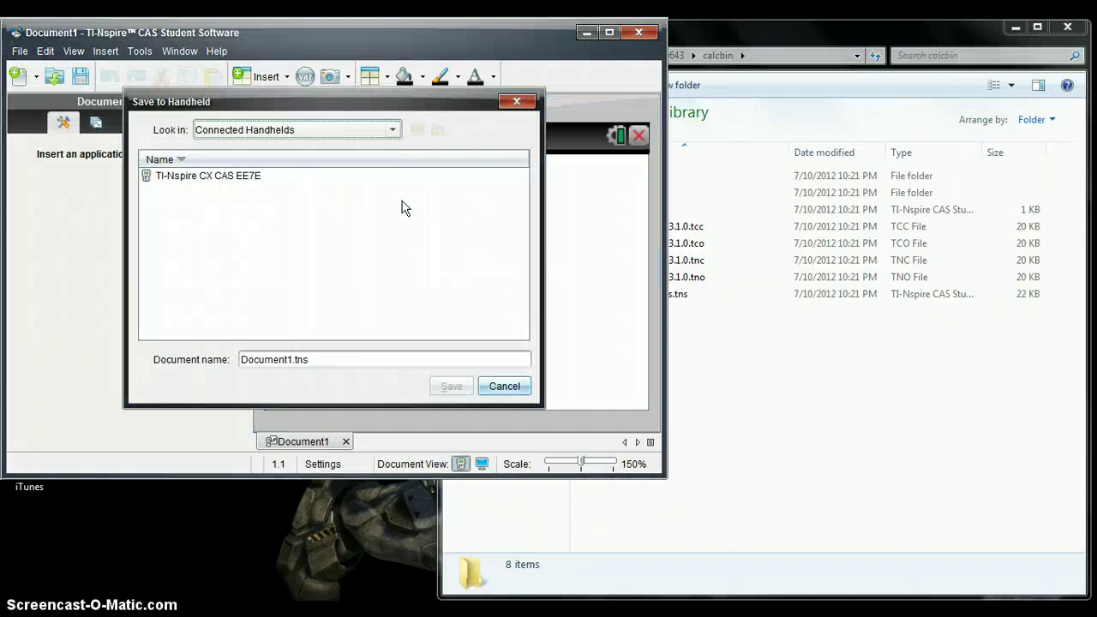
double_click(217, 180)
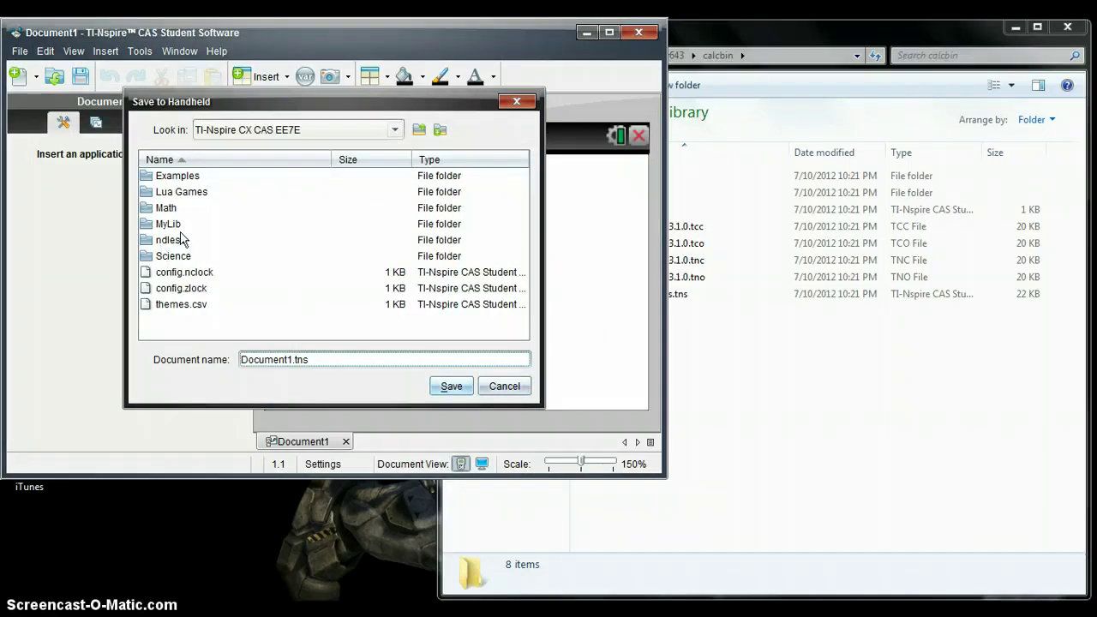
double_click(176, 244)
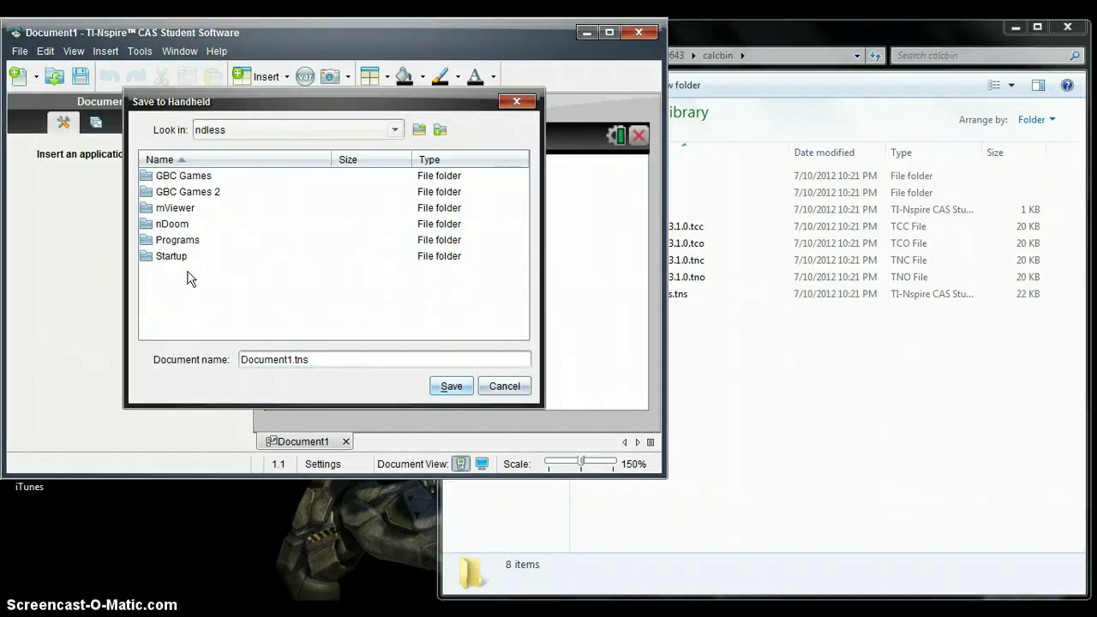
click(874, 435)
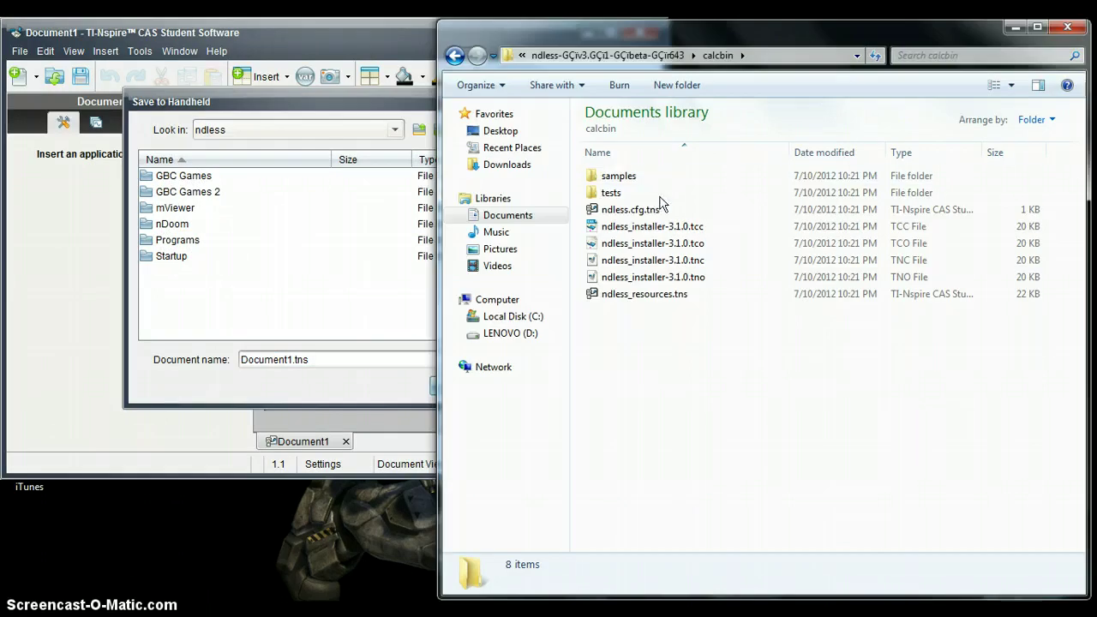
Step: Drag ndless.cfg.tns and ndless_resources.tns from calcbin into the handheld's ndless folder
click(627, 210)
drag(627, 210, 605, 360)
key(alt+Tab)
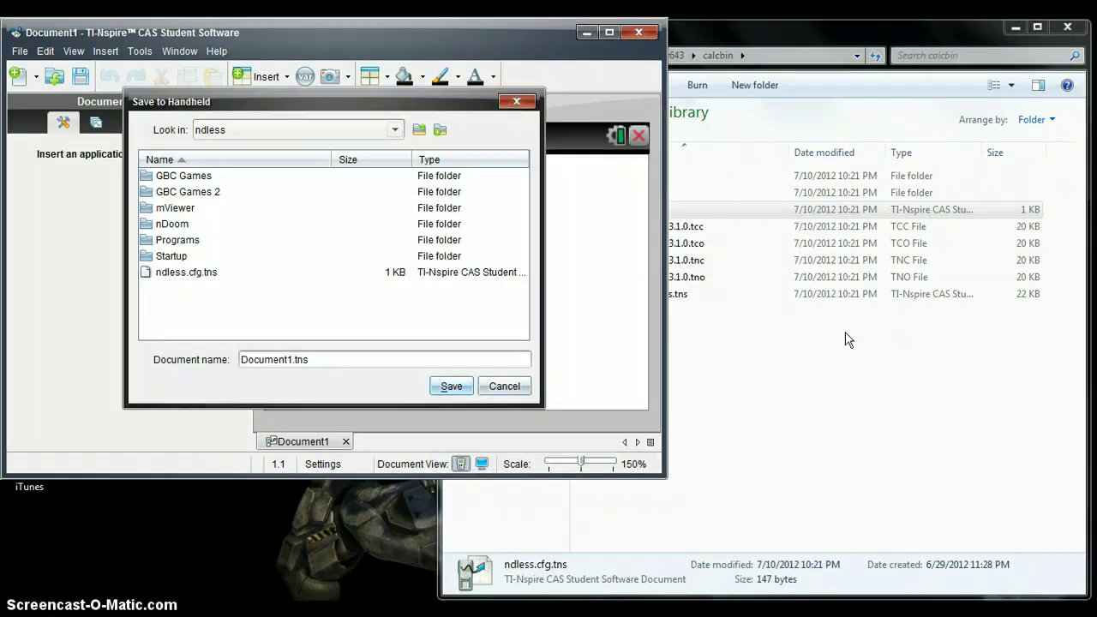
click(814, 337)
drag(630, 300, 299, 317)
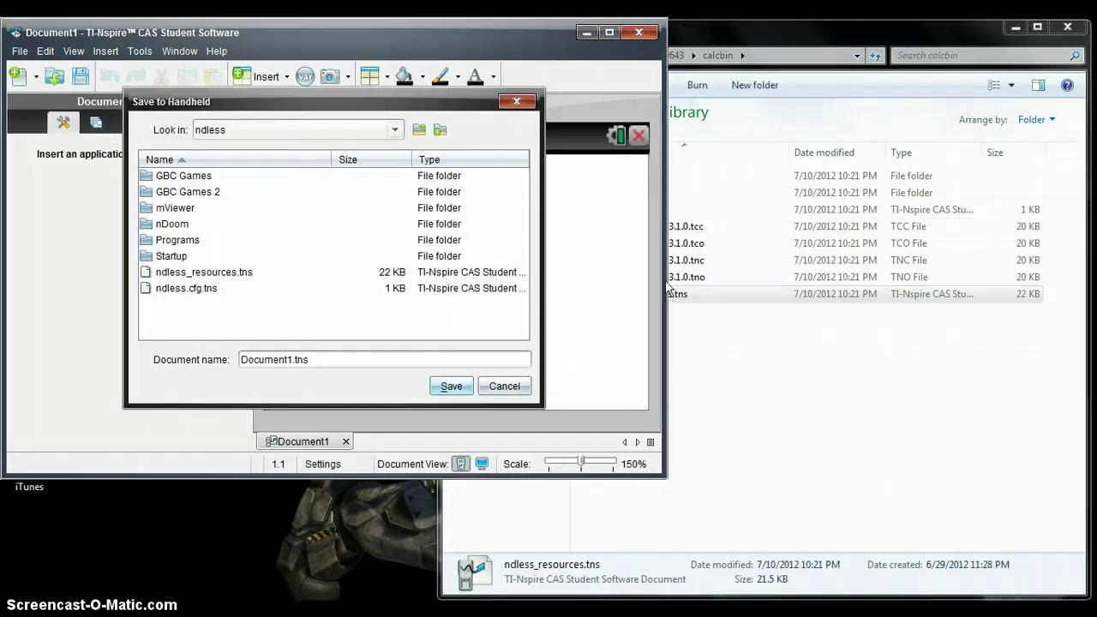
click(785, 361)
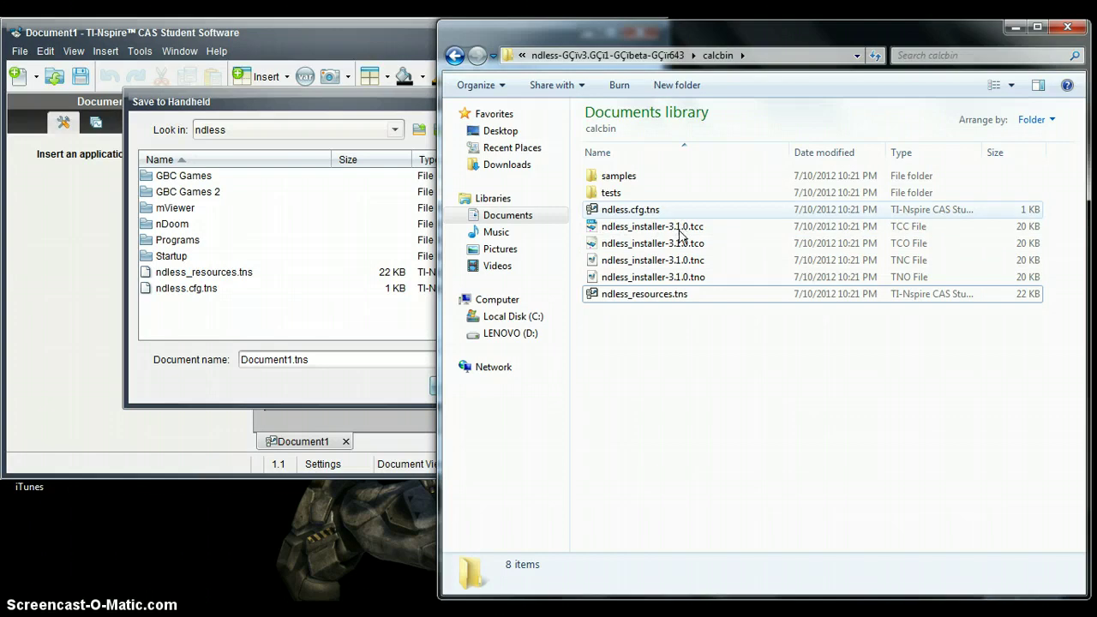
Step: Send ndless_installer-3.1.0.tcc to the handheld, confirm the OS install, then cancel it
click(631, 246)
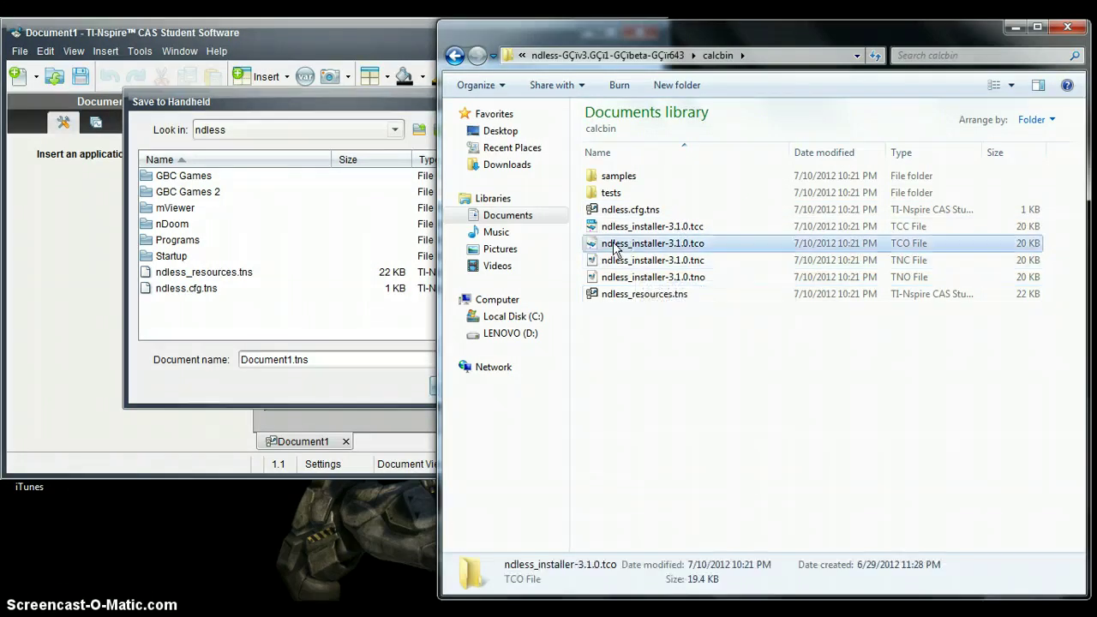
click(649, 278)
drag(612, 233, 317, 335)
click(526, 342)
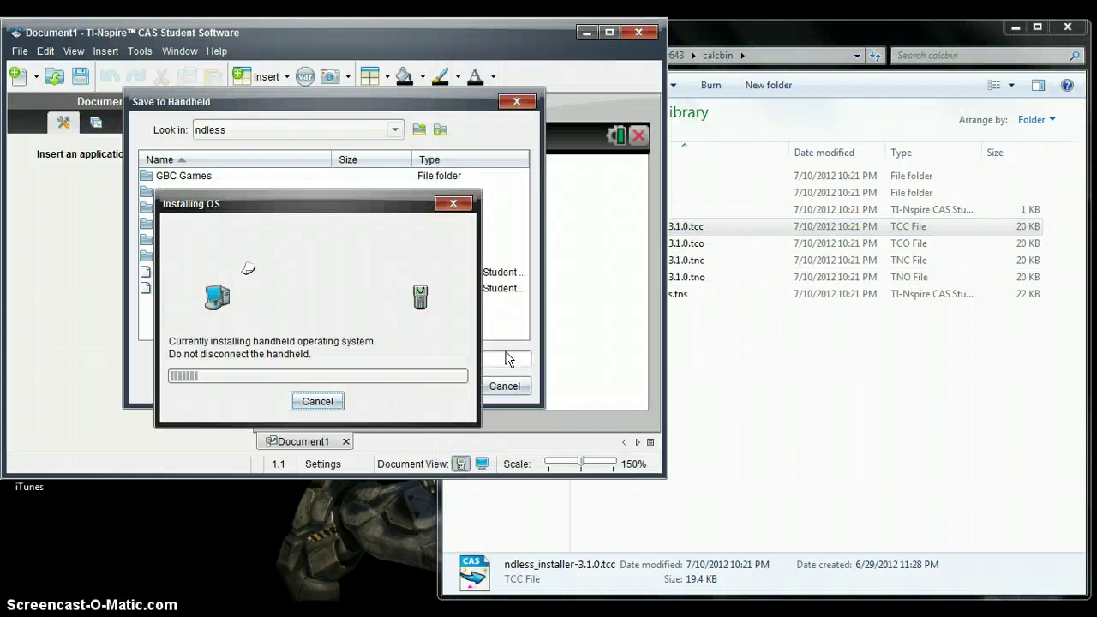
click(319, 402)
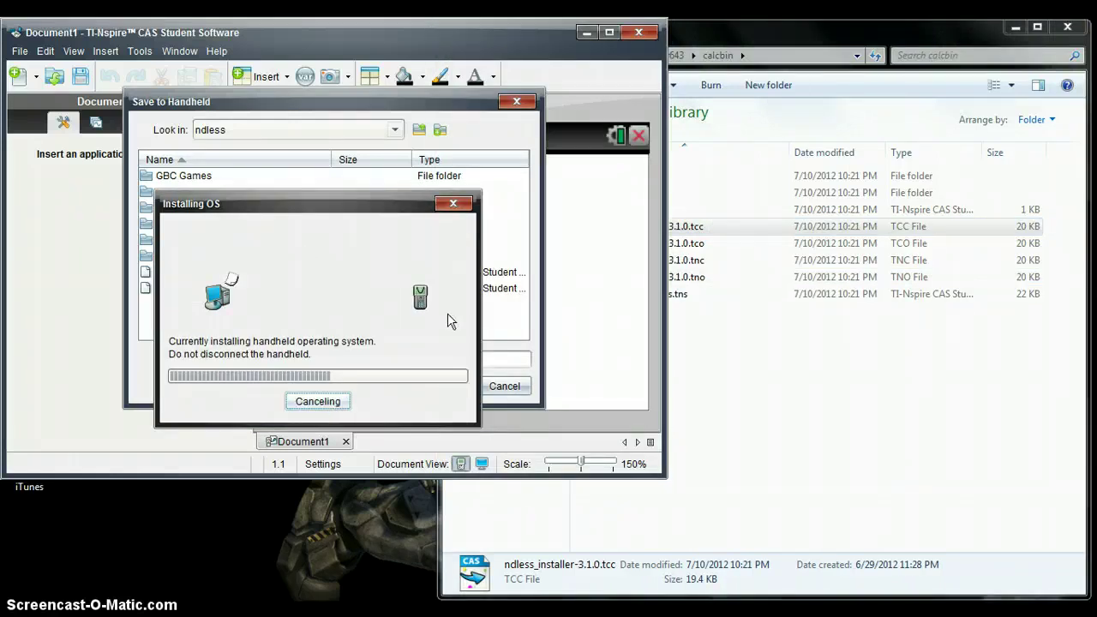